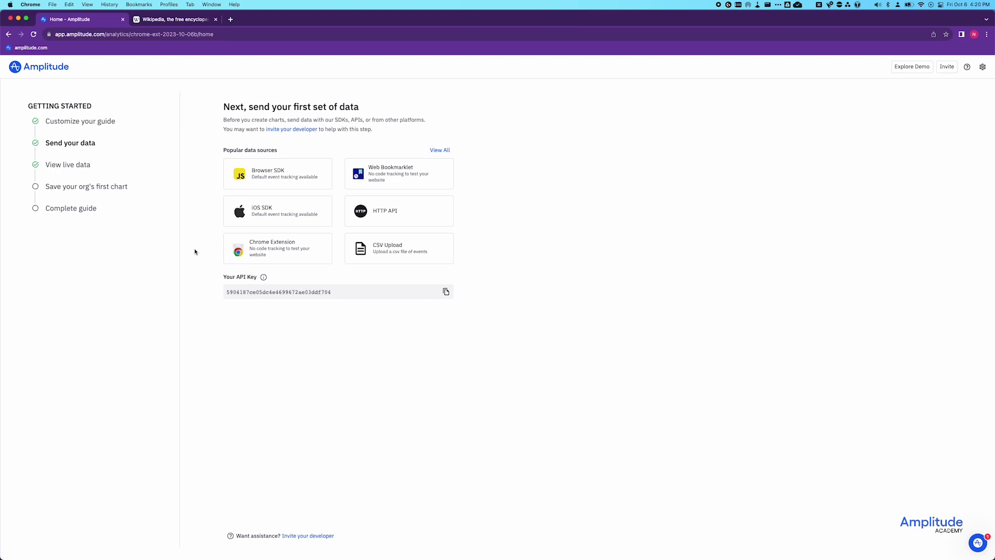
- Go from the Chrome Extension setup guide to the Amplitude Event Explorer Web Store listing and add it to Chrome
click(242, 250)
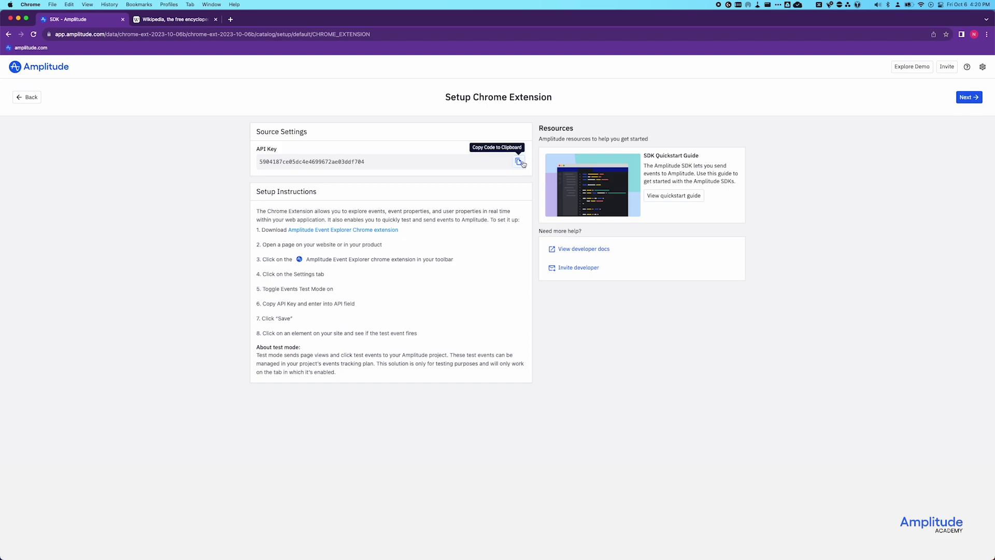
click(355, 229)
click(652, 124)
- Confirm installing Amplitude Event Explorer and pop the extension out into its own window
click(563, 309)
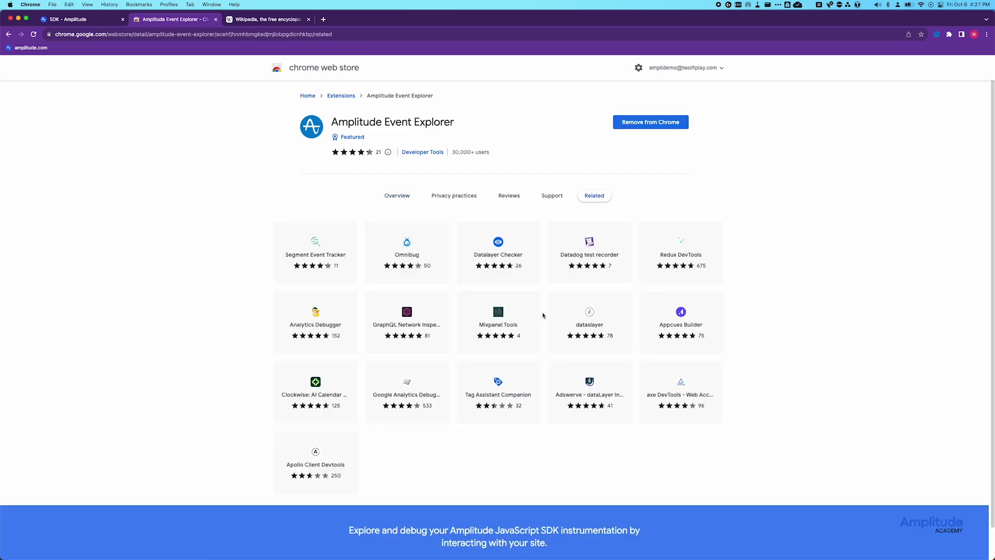
click(937, 35)
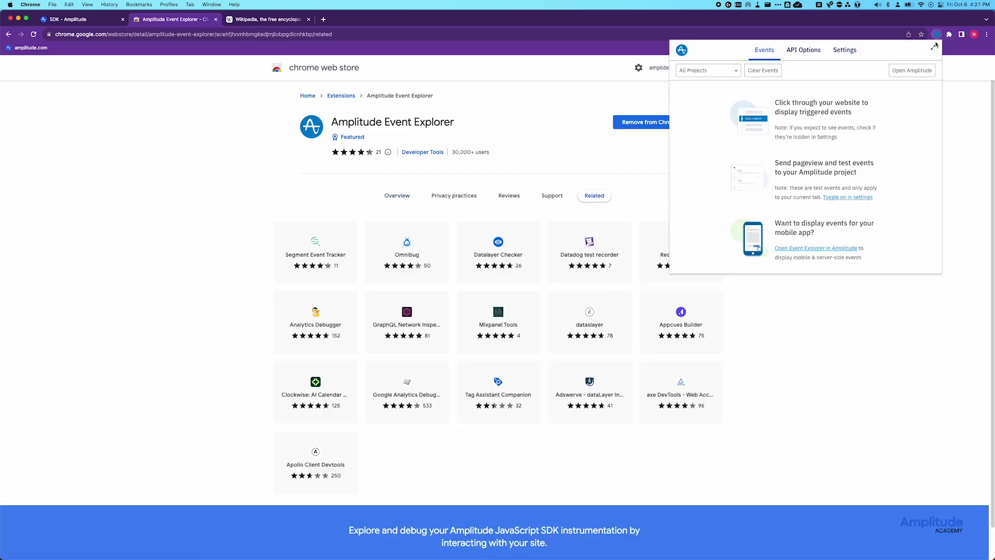
click(934, 45)
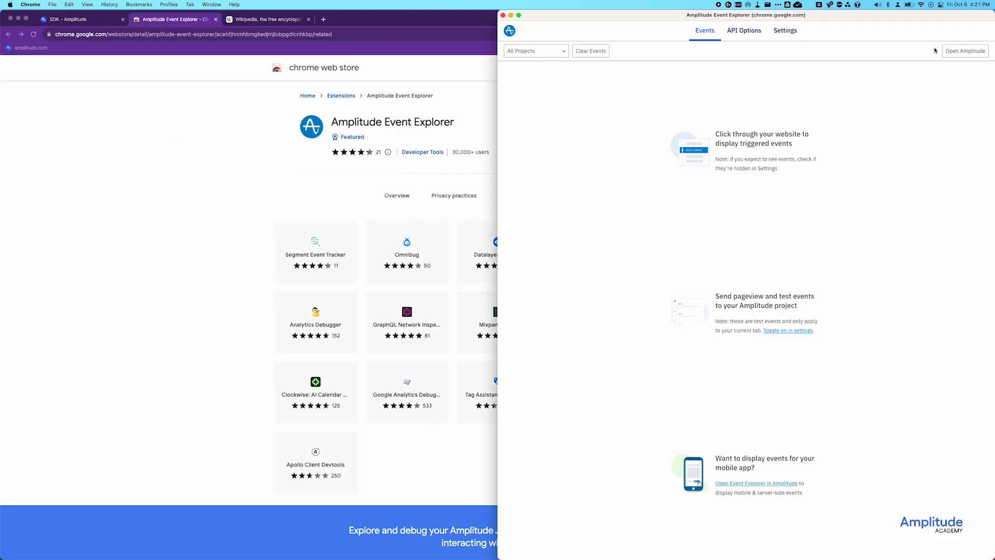
- Snap Chrome to the left half of the screen and switch to the Wikipedia tab
click(164, 211)
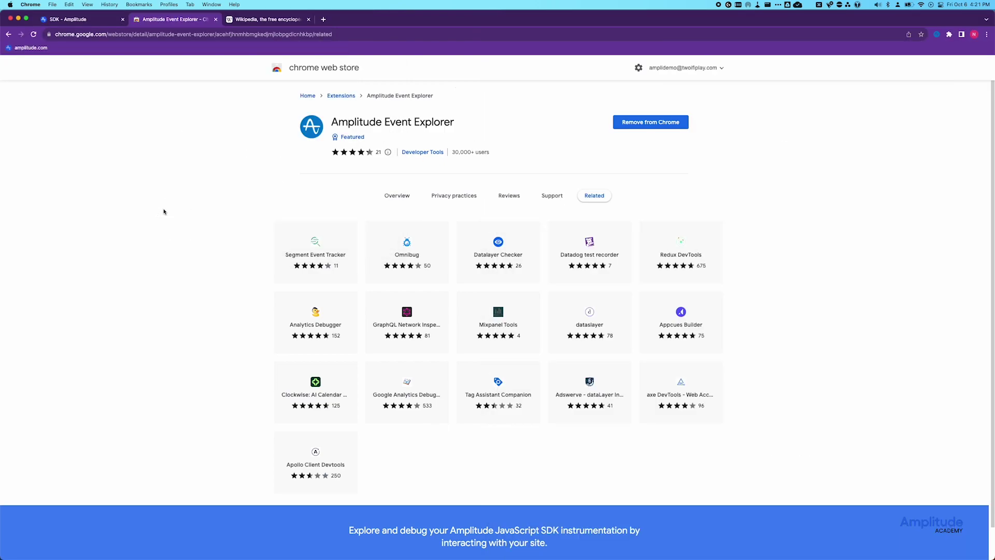
key(ctrl+alt+Left)
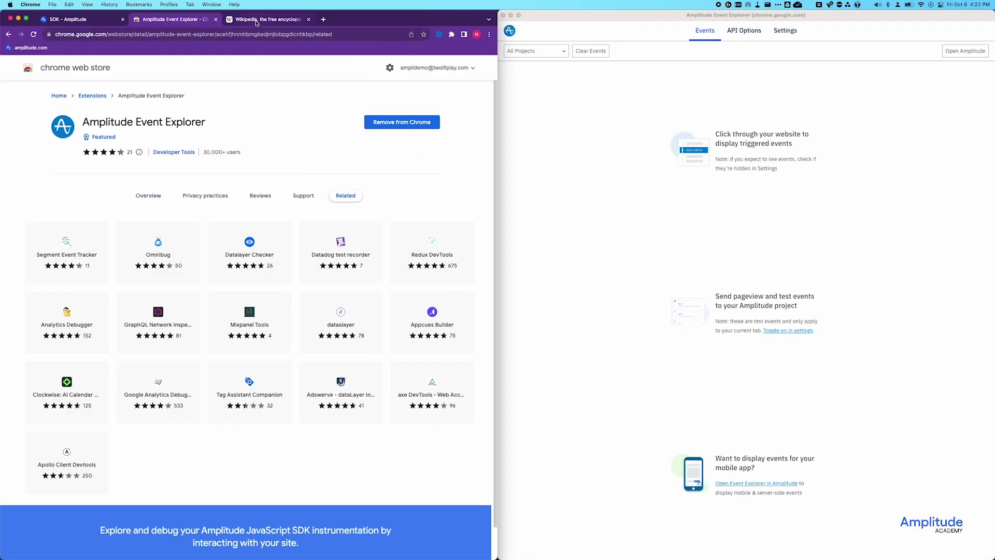
click(257, 22)
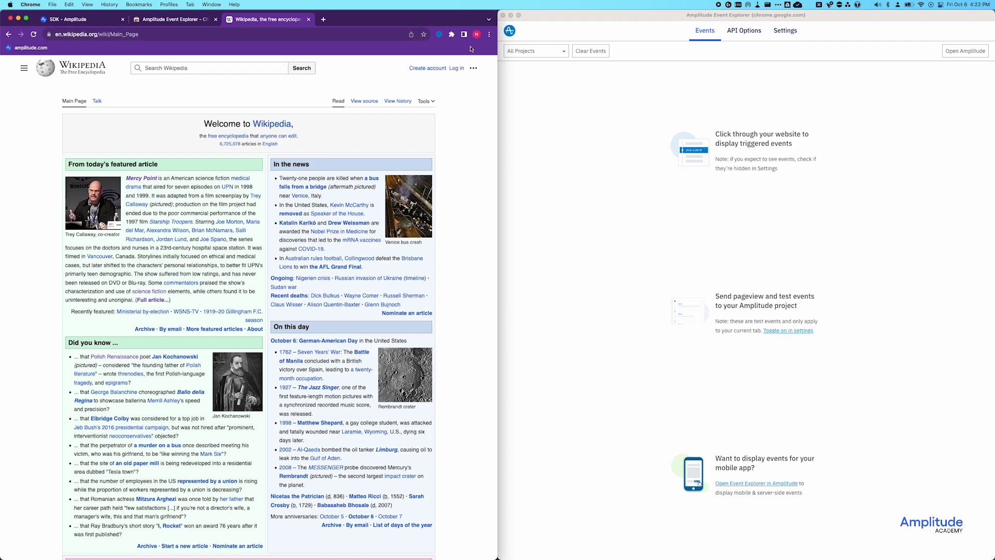
- Enable Events Test Mode and save the pasted project API key in Event Explorer's Settings
click(786, 33)
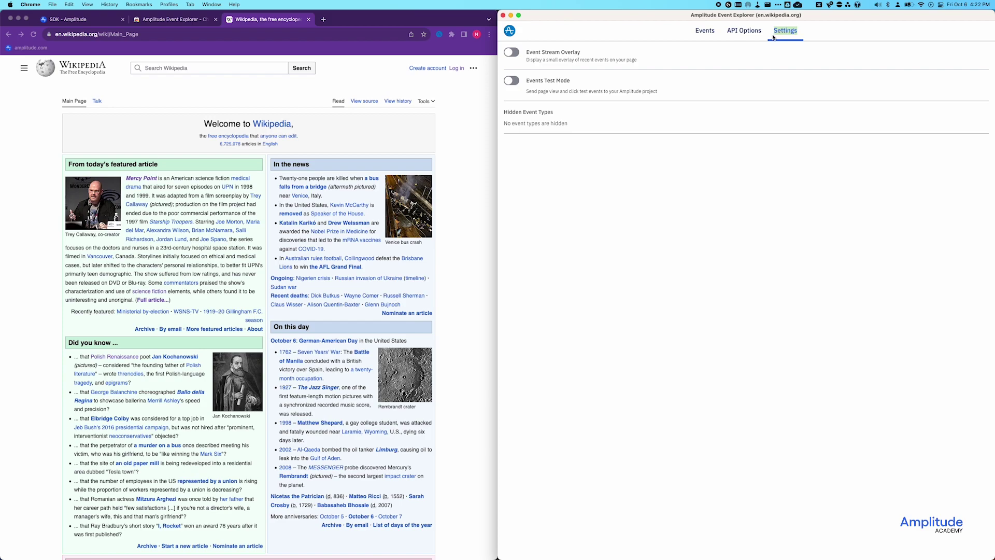
click(511, 80)
click(529, 111)
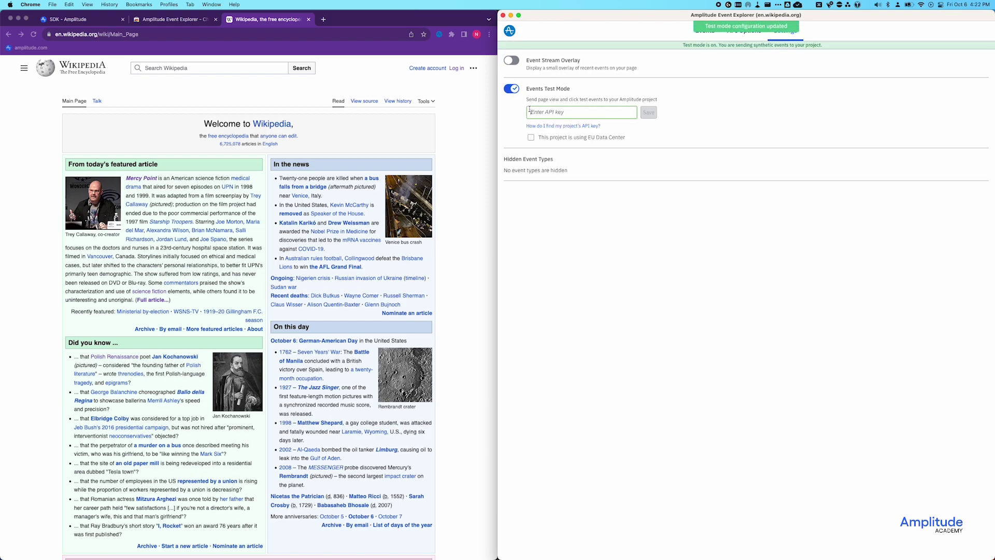
key(super+v)
click(649, 112)
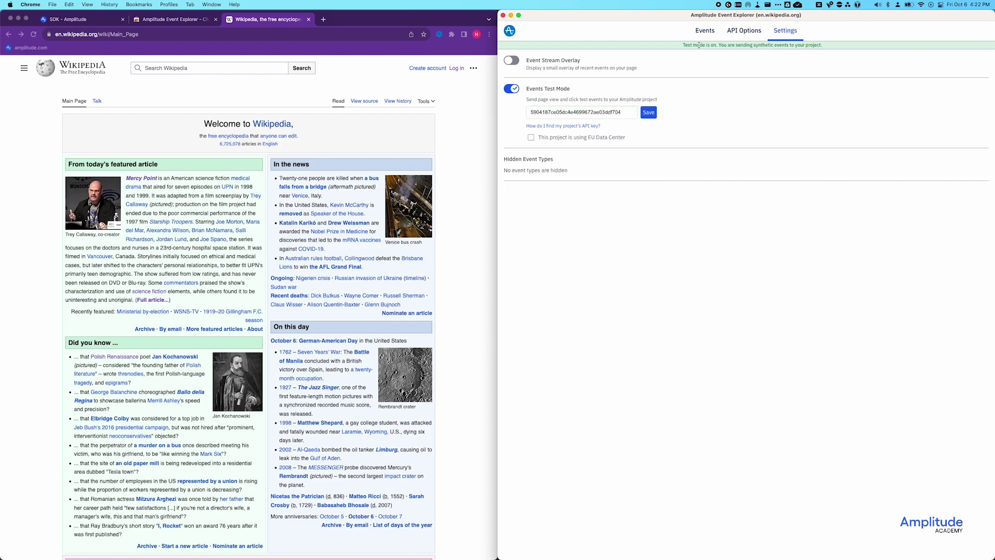
click(703, 31)
- Reload Wikipedia, then open the Renaissance in Poland article while watching test page-view events
click(33, 34)
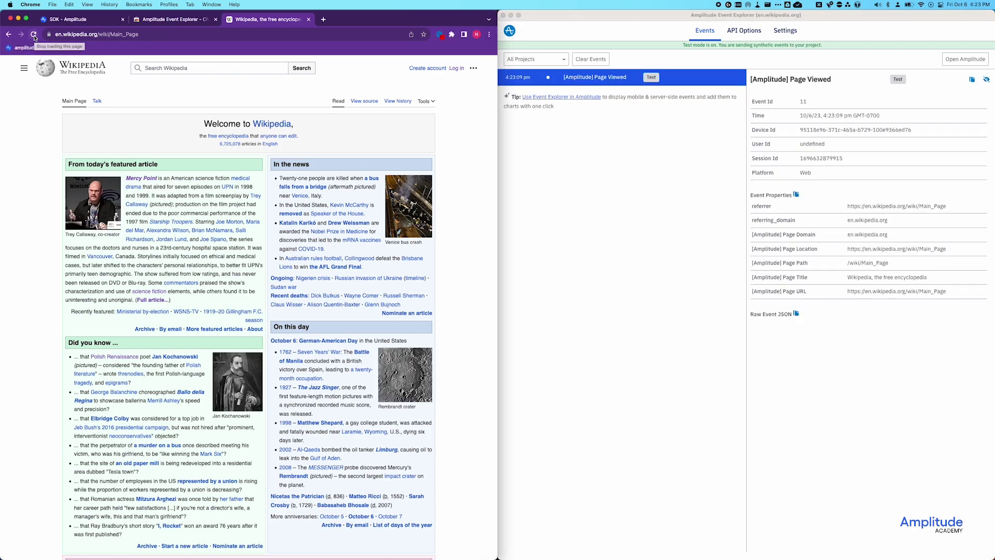
click(106, 356)
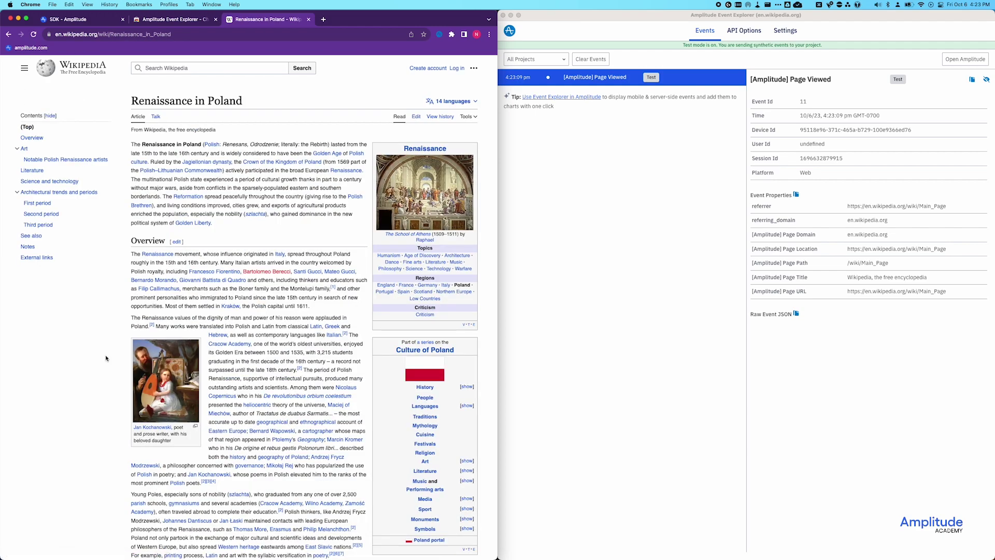